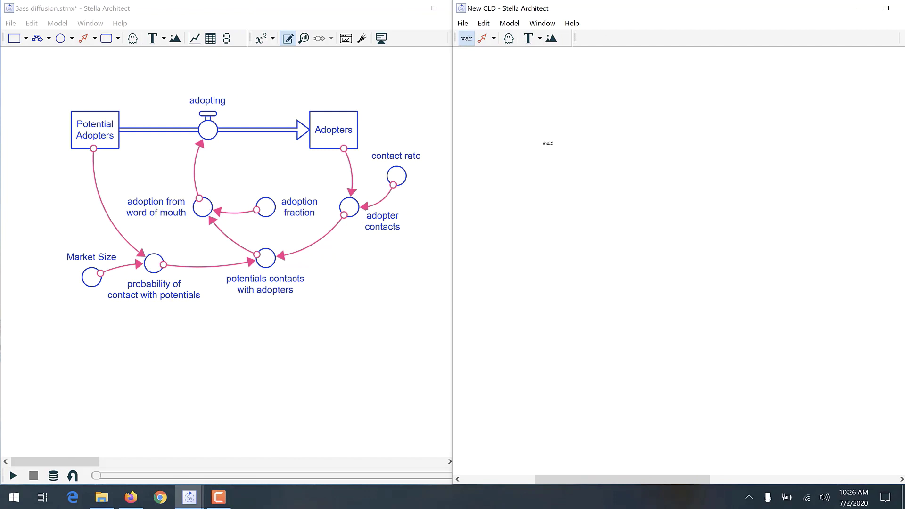
Name the first variable Potential Adopters and place an Adopters variable to its right.
type("Potential Adopters")
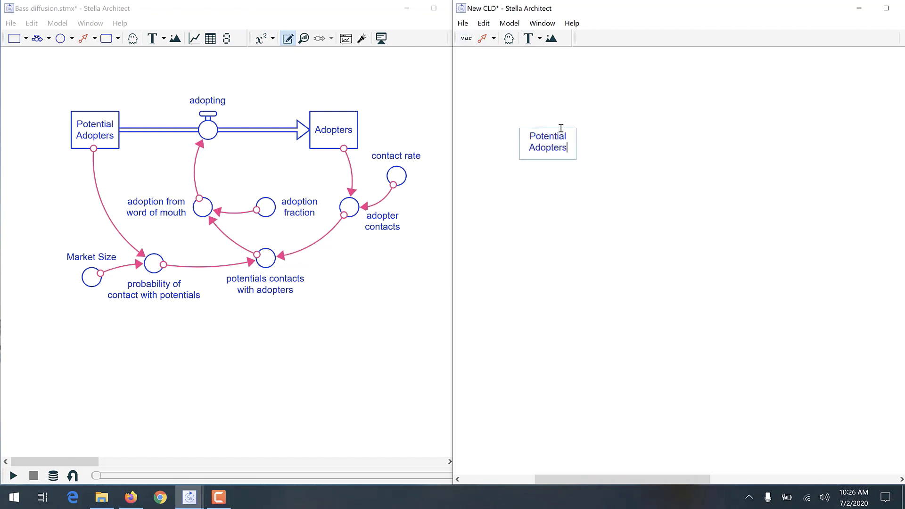
key("Return")
left_click(467, 38)
left_click(708, 143)
type("Adopters")
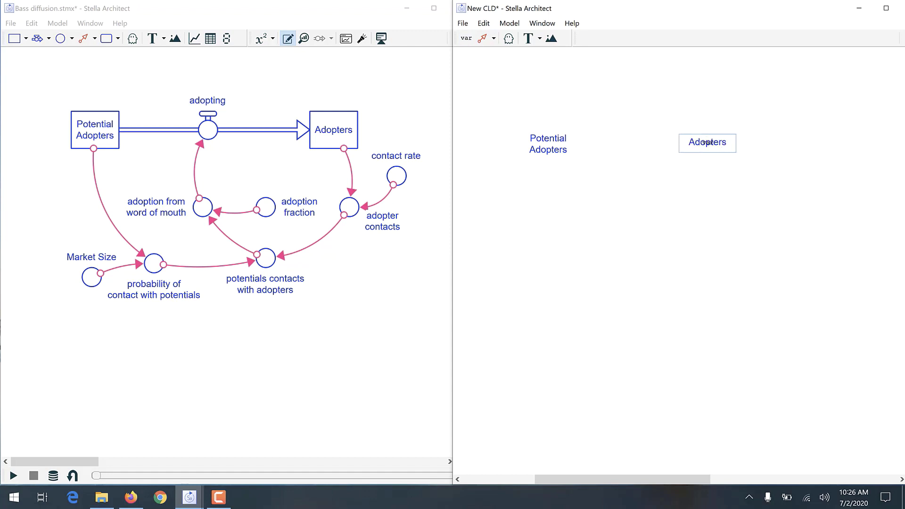
key("Return")
left_click_drag(708, 147, 735, 147)
Add an adopting variable between Potential Adopters and Adopters, nudging Adopters right.
left_click(467, 39)
left_click(642, 141)
type("adopting")
key("Return")
left_click(645, 147)
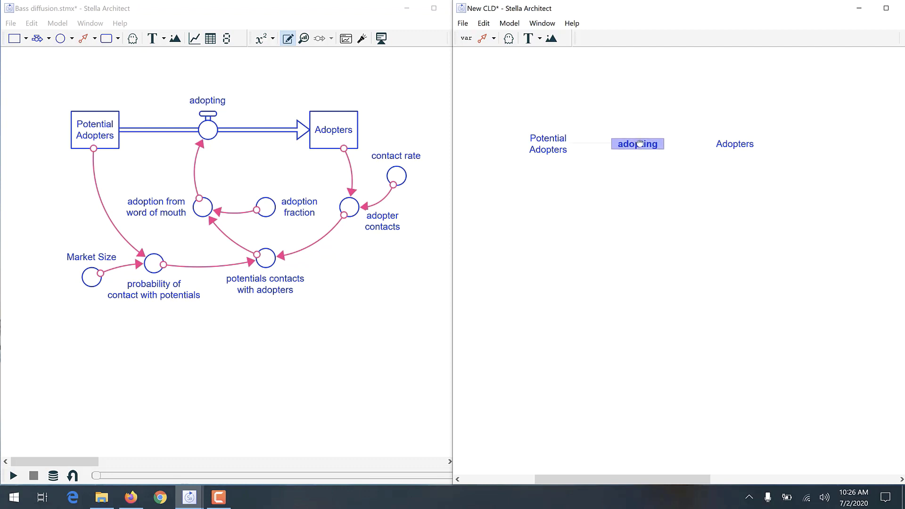
left_click_drag(726, 148, 736, 148)
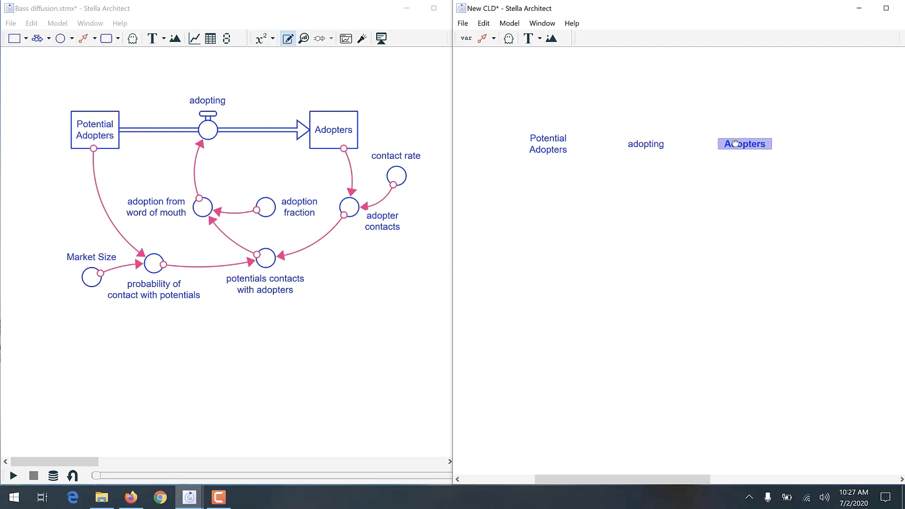
Draw connectors from Potential Adopters to adopting and from adopting back to Potential Adopters.
left_click(482, 38)
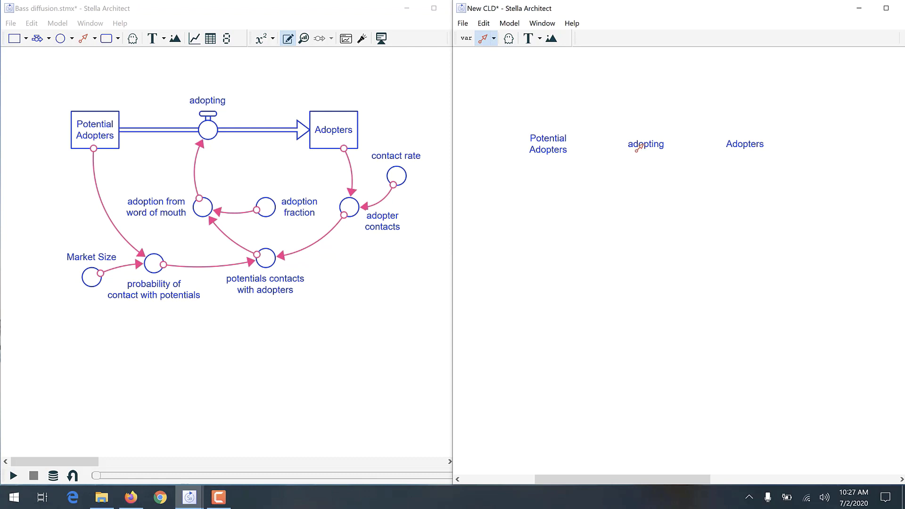
left_click_drag(546, 140, 646, 143)
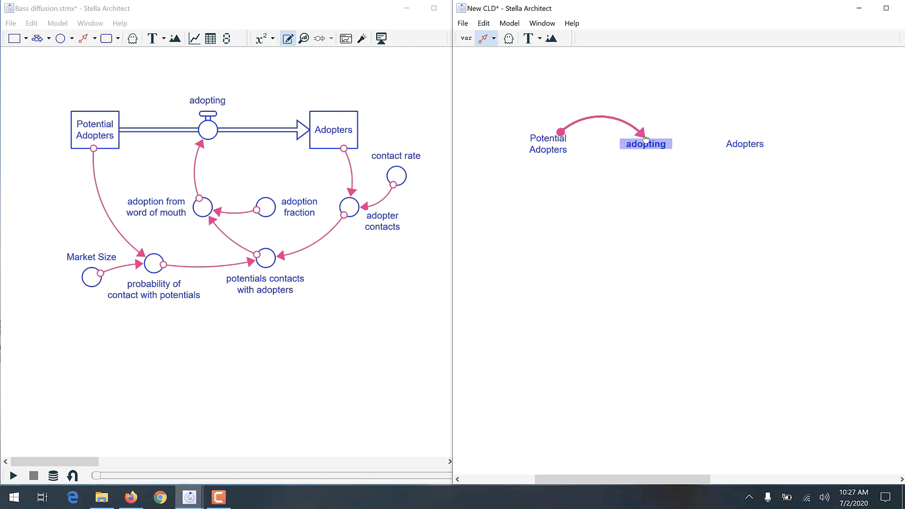
left_click(482, 38)
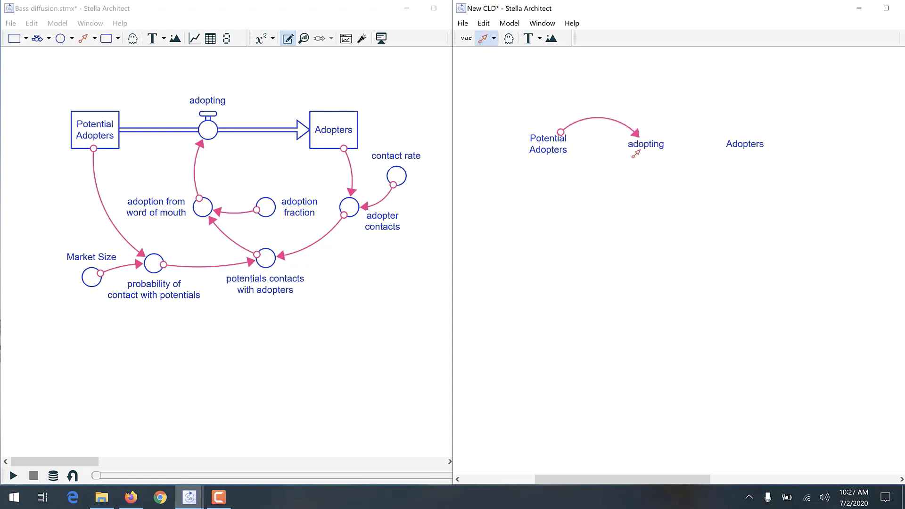
left_click_drag(634, 151, 558, 156)
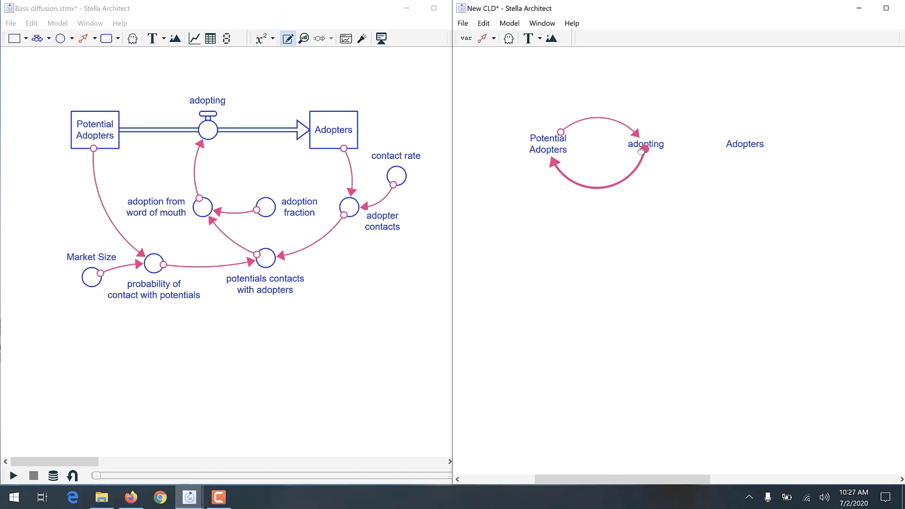
Set the adopting→Potential Adopters connector polarity to Negative.
right_click(641, 150)
left_click(641, 150)
double_click(640, 150)
left_click(722, 169)
left_click(649, 247)
Draw connectors linking adopting and Adopters in both directions.
left_click(482, 38)
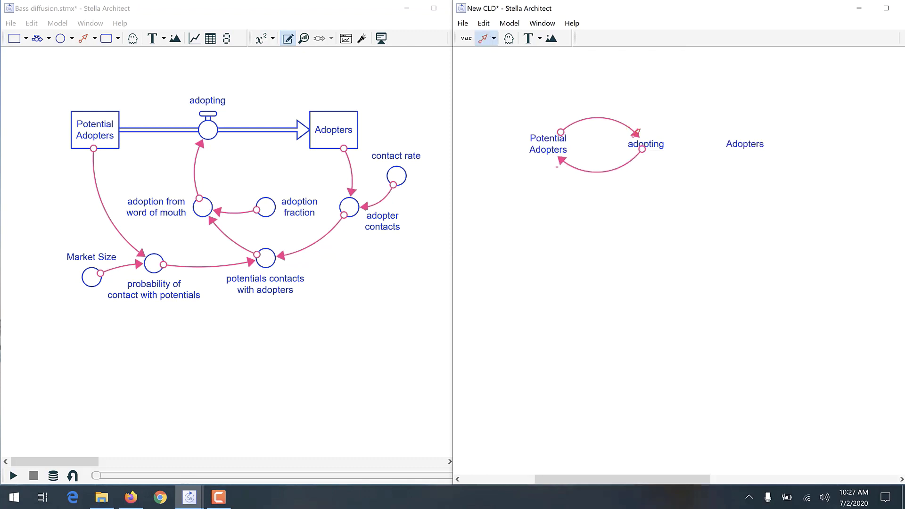
mouse_move(649, 136)
left_mouse_down()
mouse_move(723, 97)
mouse_move(741, 137)
mouse_move(653, 151)
left_mouse_up()
left_click(482, 38)
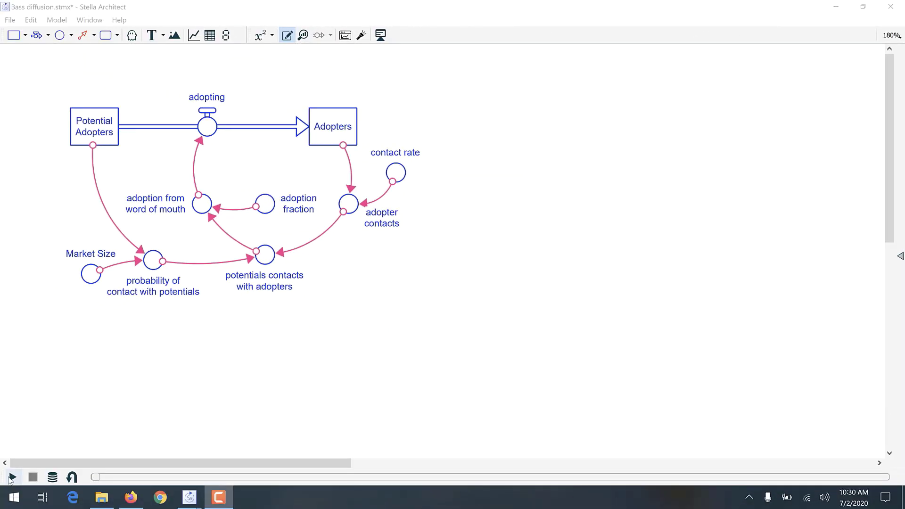
Run the Bass diffusion model and switch to CLD View.
left_click(12, 477)
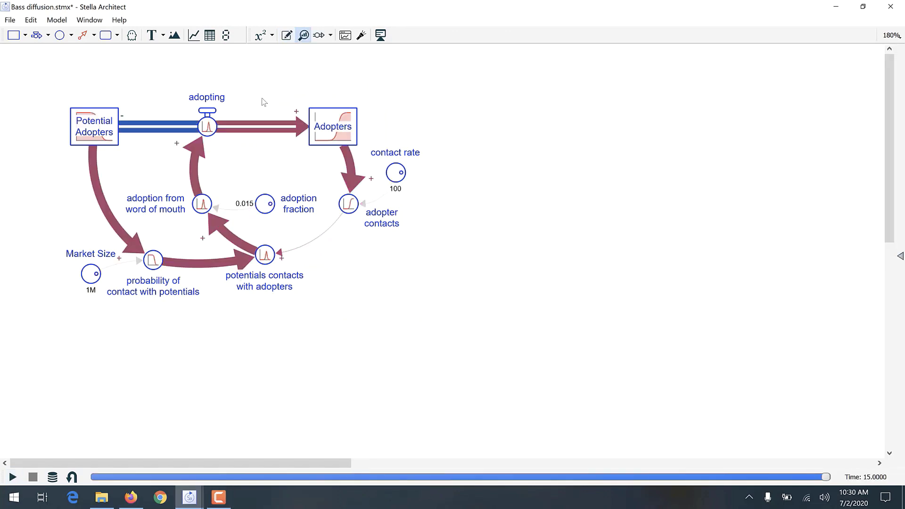
left_click(331, 37)
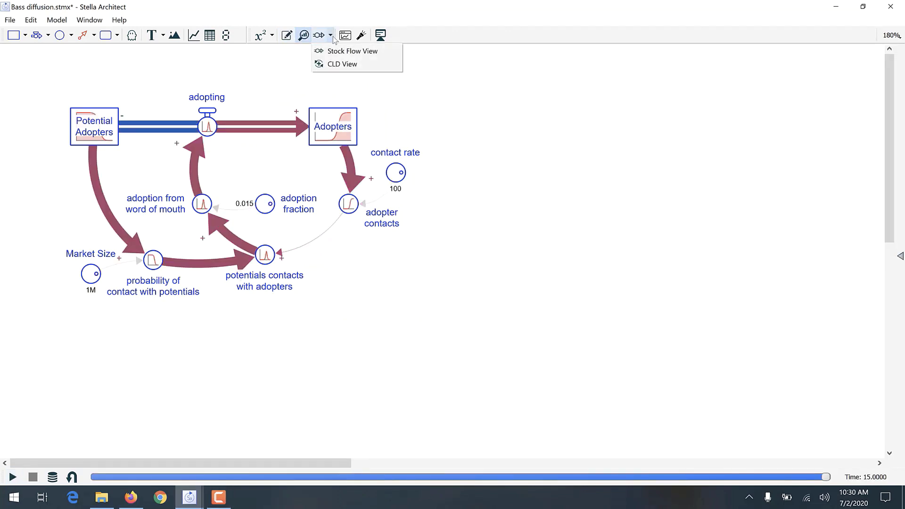
left_click(340, 65)
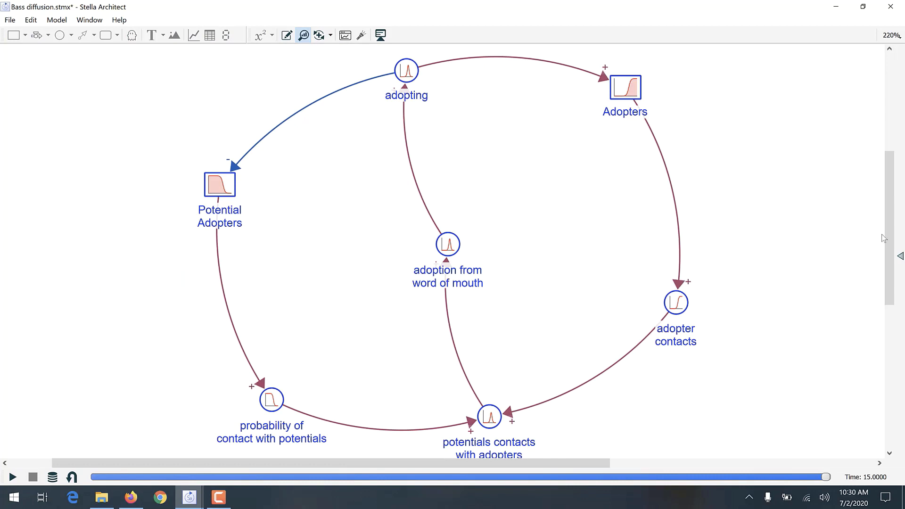
Raise the Link Inclusion Threshold to 100% in the Loop Dominance panel, then collapse it.
left_click(900, 256)
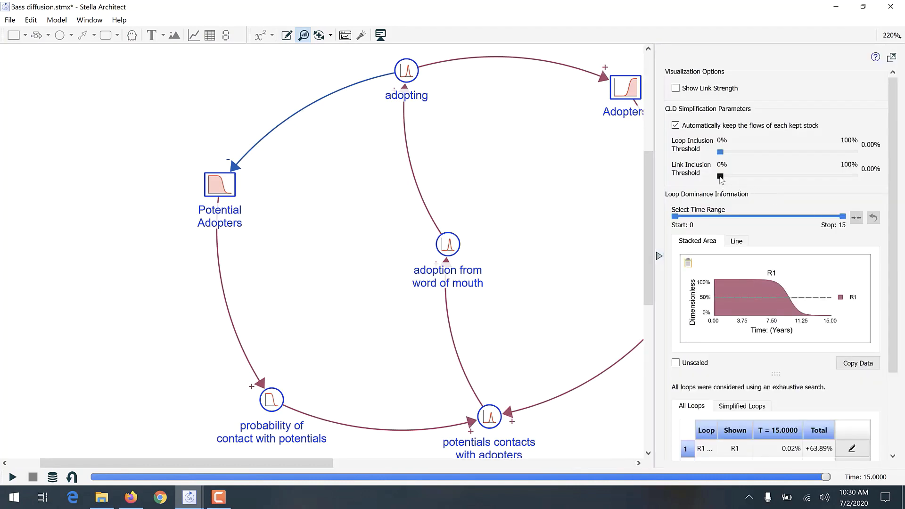
left_click_drag(744, 177, 852, 176)
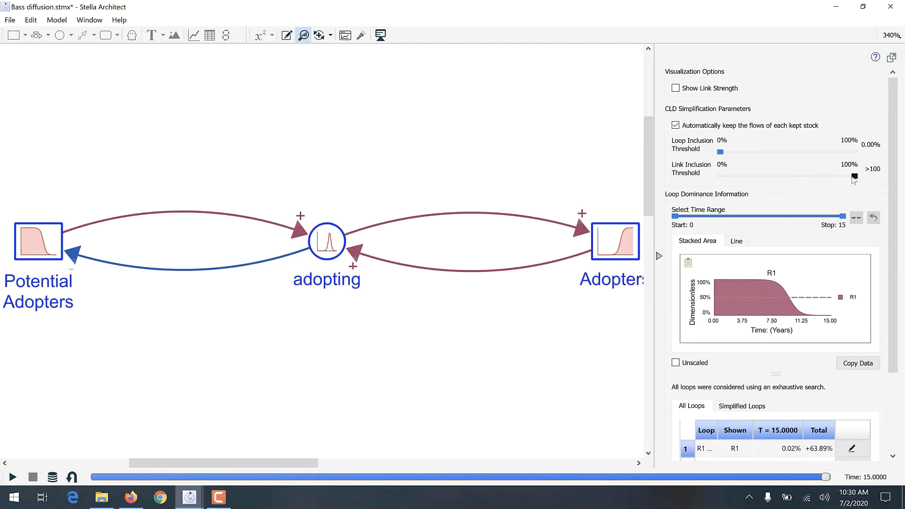
left_click(659, 257)
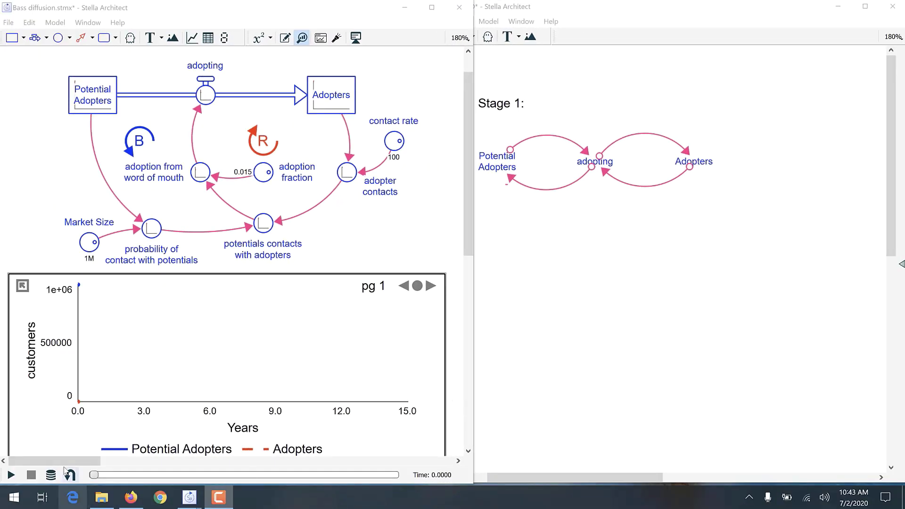
Append *0+1 to the probability of contact with potentials equation and rerun the model.
left_click_drag(94, 475, 281, 477)
double_click(151, 229)
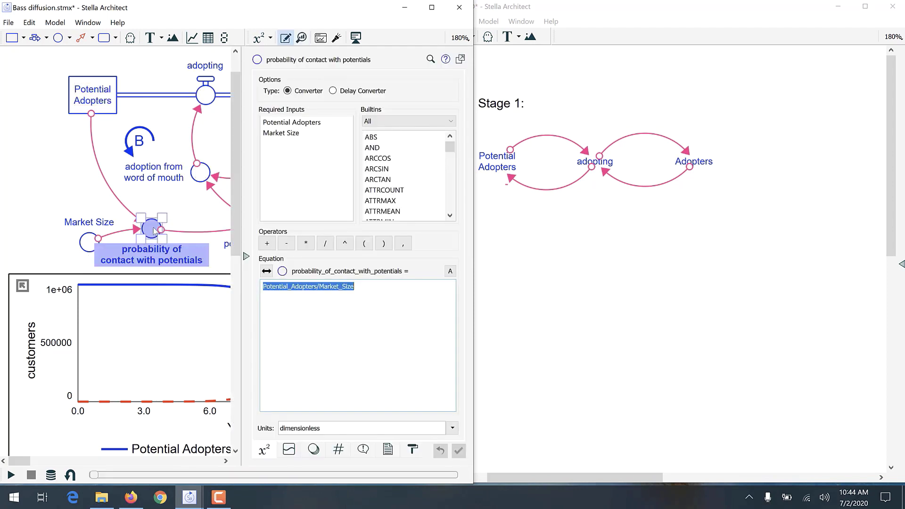
left_click(353, 287)
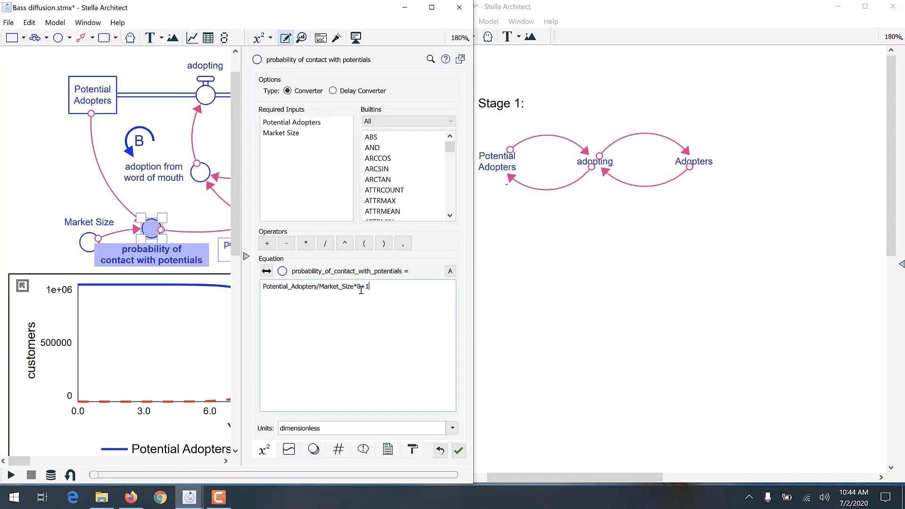
key("Return")
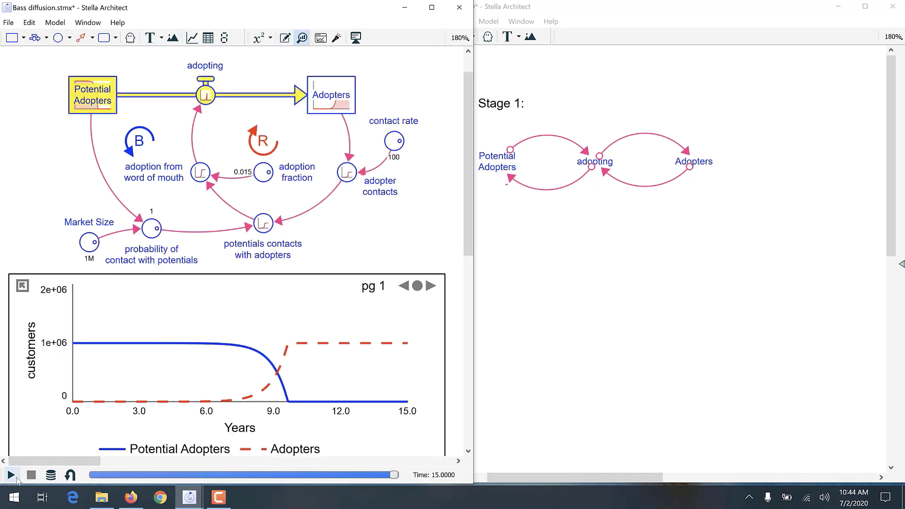
left_click(592, 260)
left_click(689, 167)
Thicken the Adopters–adopting connector using its Thickness setting.
double_click(691, 171)
left_click(753, 284)
left_click(754, 284)
left_click(754, 289)
left_click(753, 289)
left_click(754, 289)
left_click(754, 289)
left_click(754, 284)
left_click(594, 283)
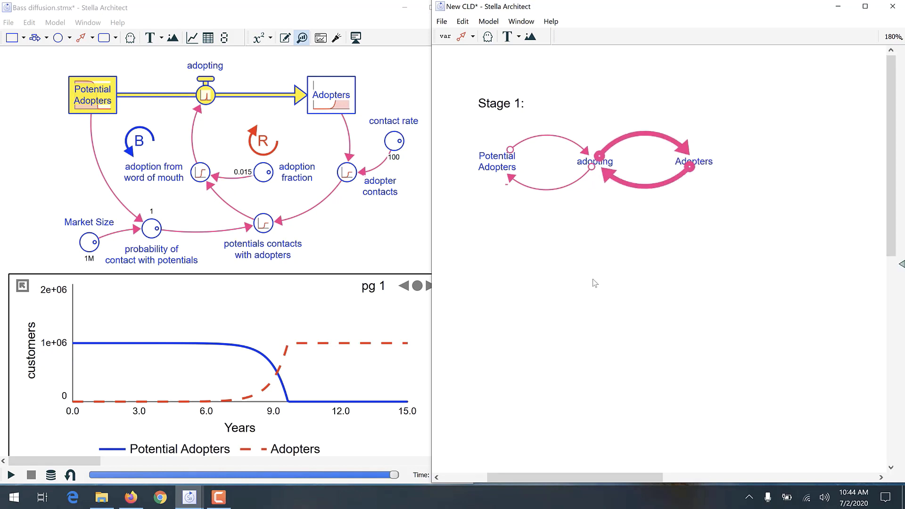
Rerun the Bass diffusion model over the full 15 years.
left_click(411, 228)
left_click(373, 234)
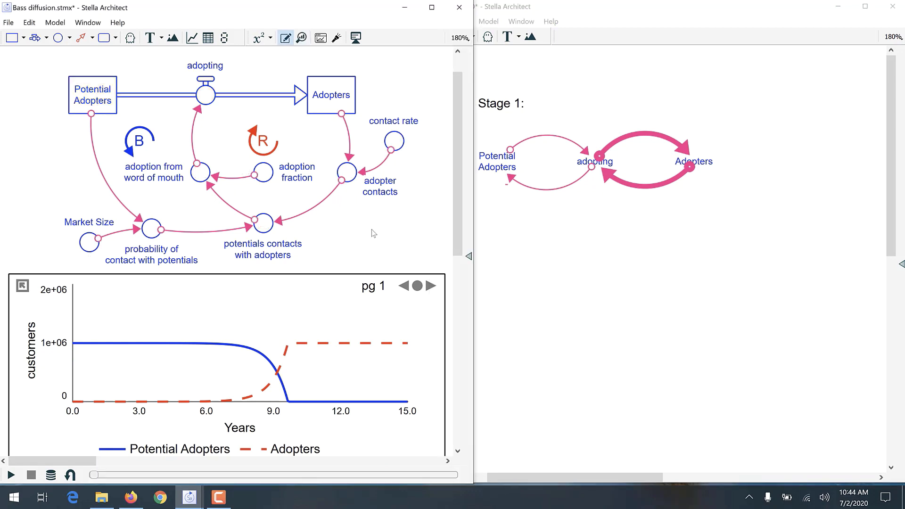
left_click(11, 475)
left_click(586, 277)
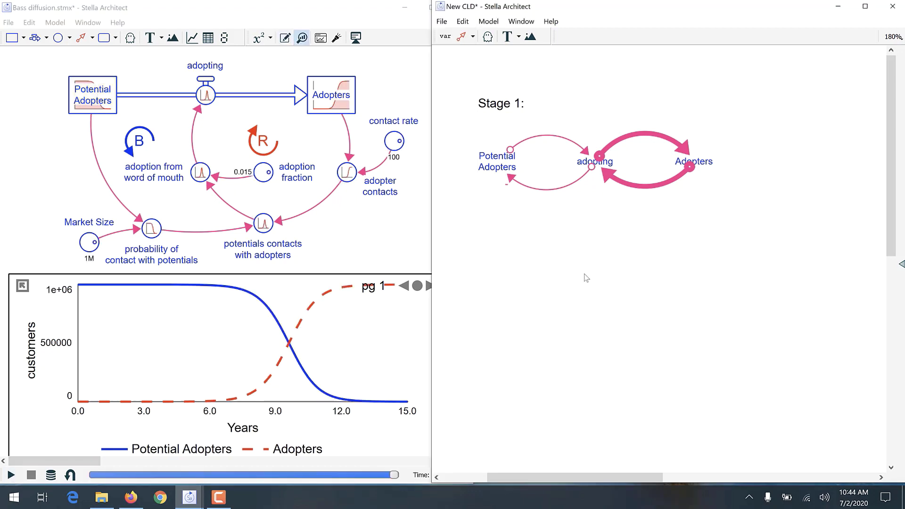
Colour both connectors between adopting and Adopters red.
double_click(600, 157)
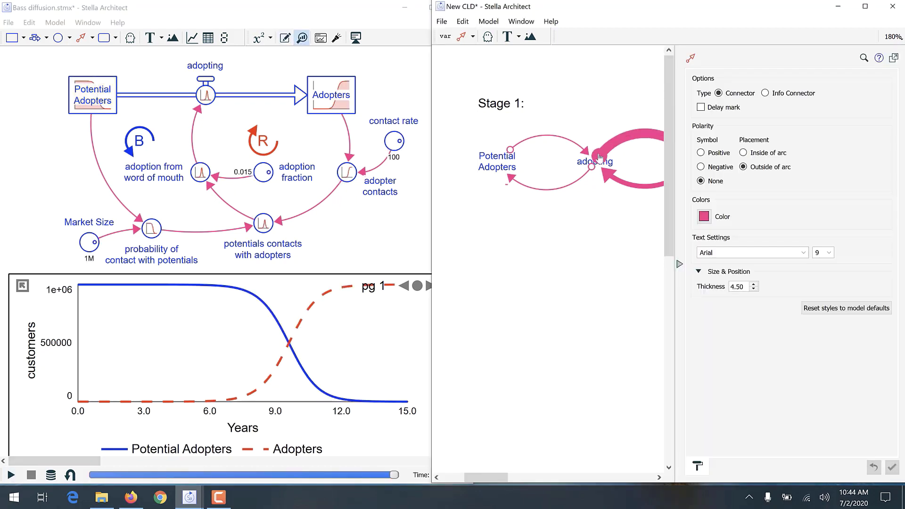
left_click(702, 217)
left_click(583, 220)
left_click(754, 351)
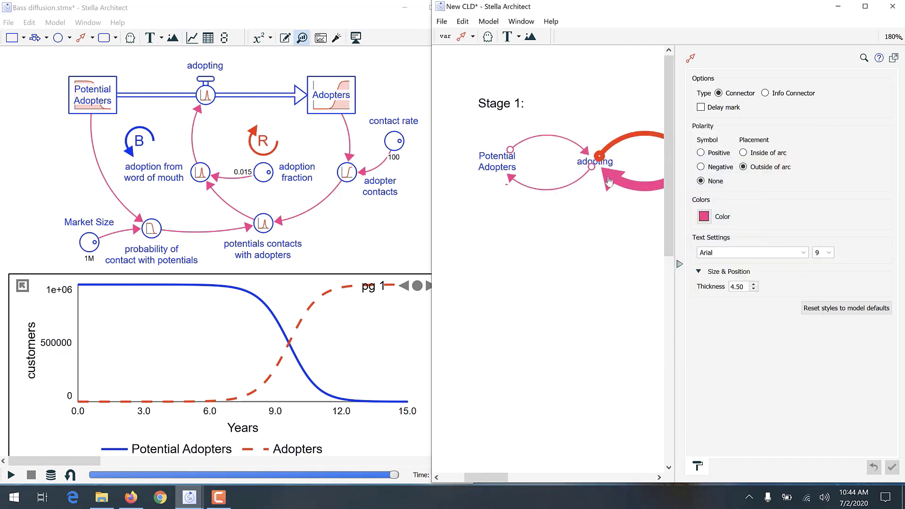
left_click(703, 216)
left_click(547, 202)
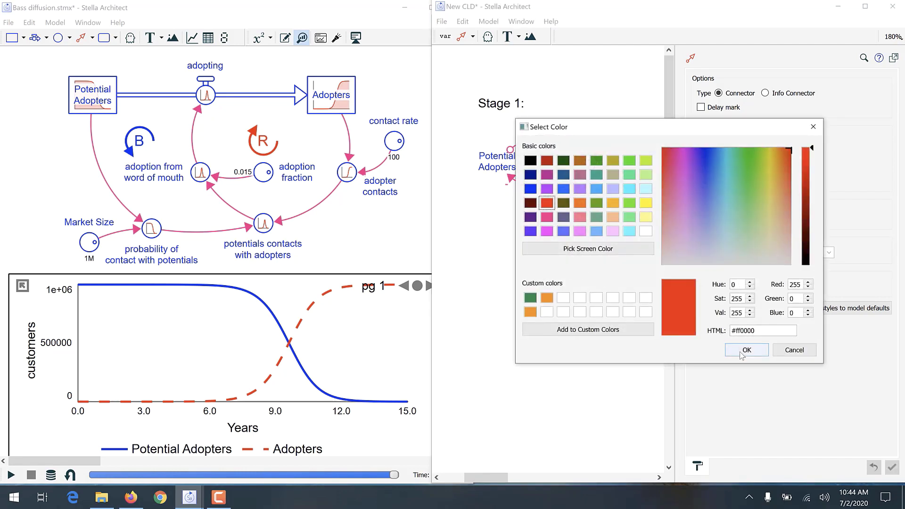
left_click(746, 350)
left_click(586, 296)
left_click(517, 111)
double_click(517, 110)
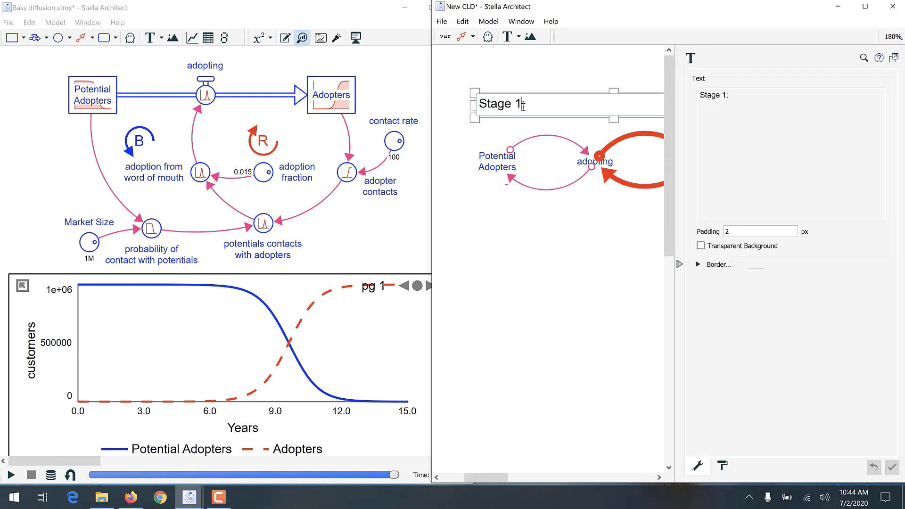
Change the heading to 'Stage 2:' and undo the connector styling with Ctrl+Z.
type("2")
left_click(543, 271)
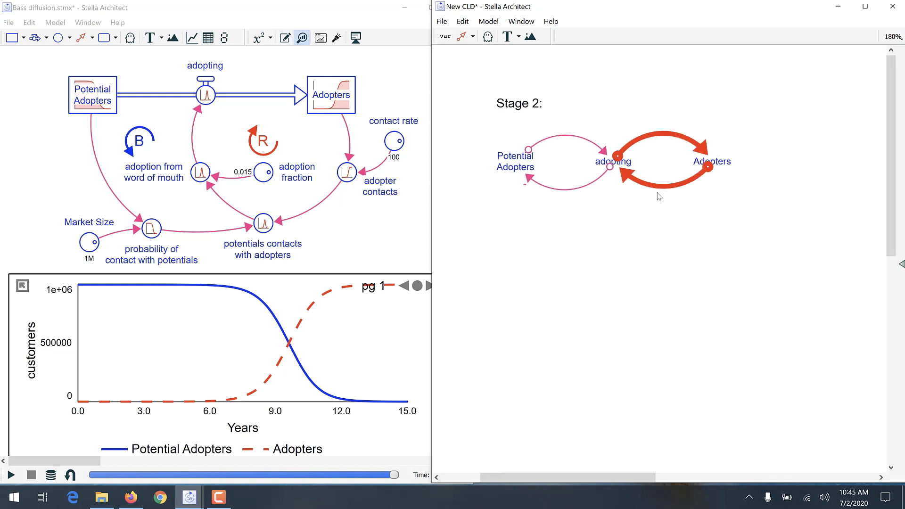
key("ctrl+z")
left_click(535, 104)
double_click(538, 104)
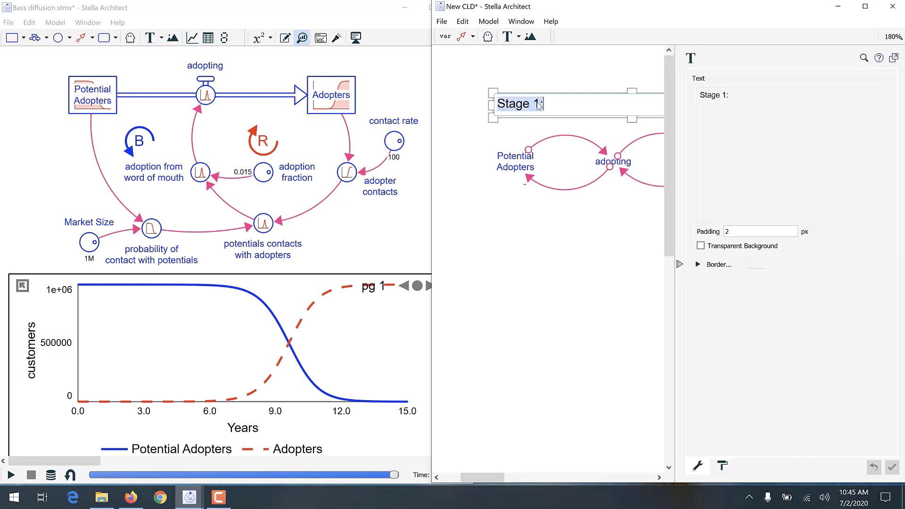
left_click(540, 205)
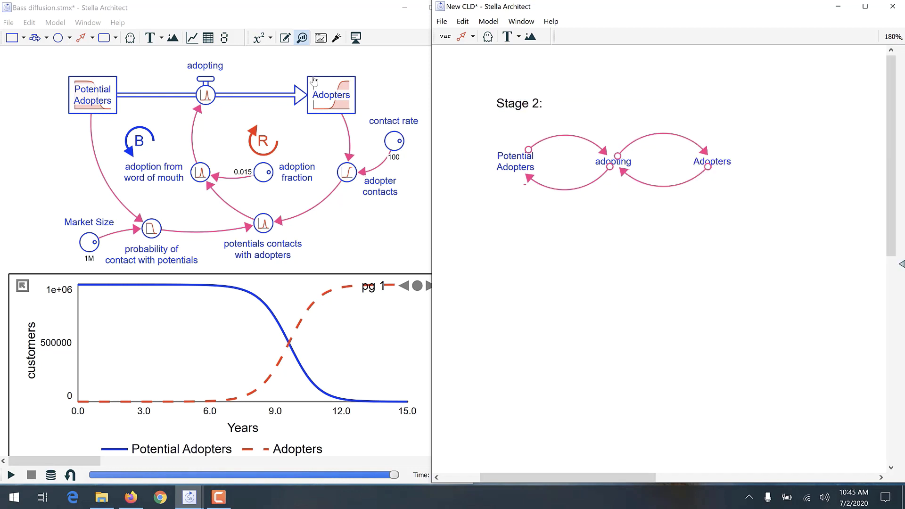
Rewind the model run to about 9.6 years and add question marks after 'Stage 2:'.
left_click(272, 7)
left_click_drag(394, 474, 288, 472)
double_click(546, 103)
left_click(559, 103)
type("?????")
left_click(679, 263)
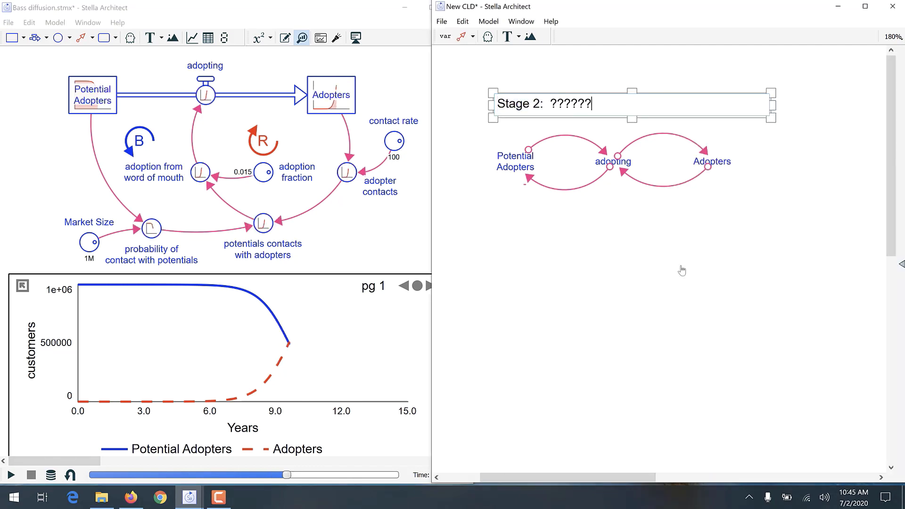
type("???")
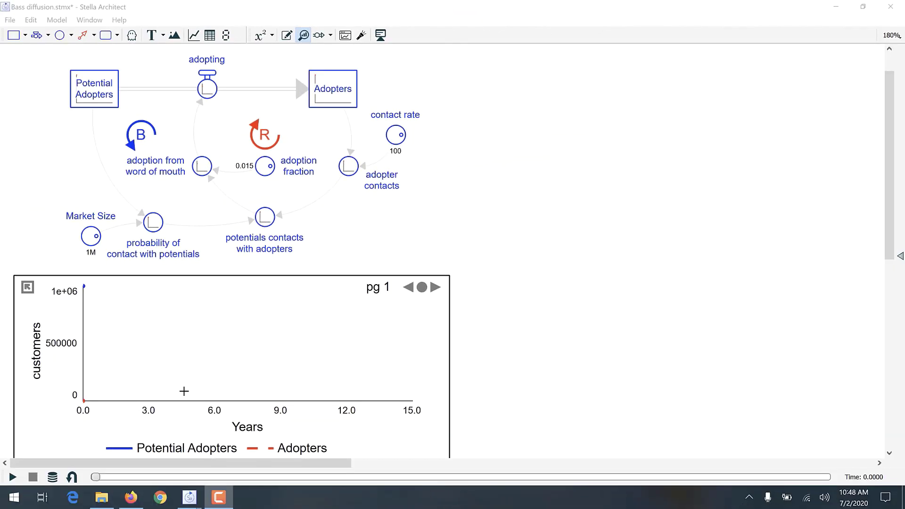
Run the model, open the Loop Dominance panel, and rewind to about 8 years.
left_click(14, 476)
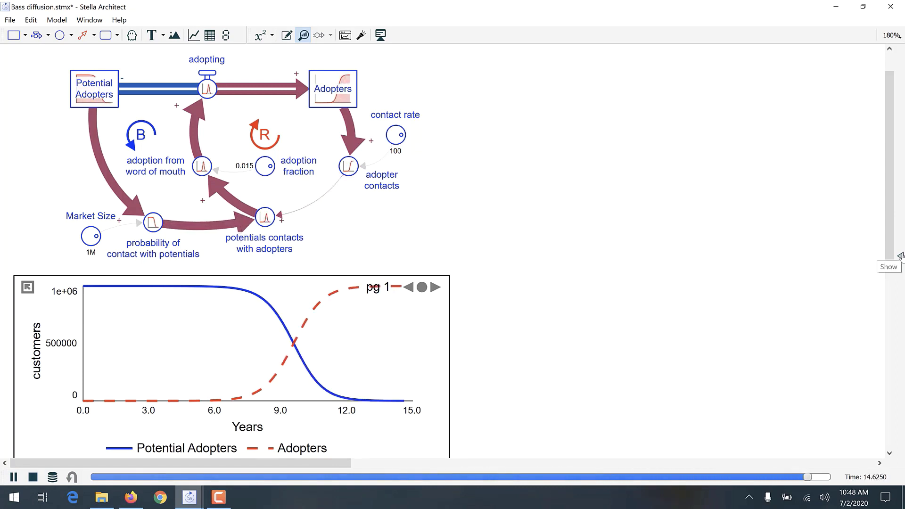
left_click(900, 256)
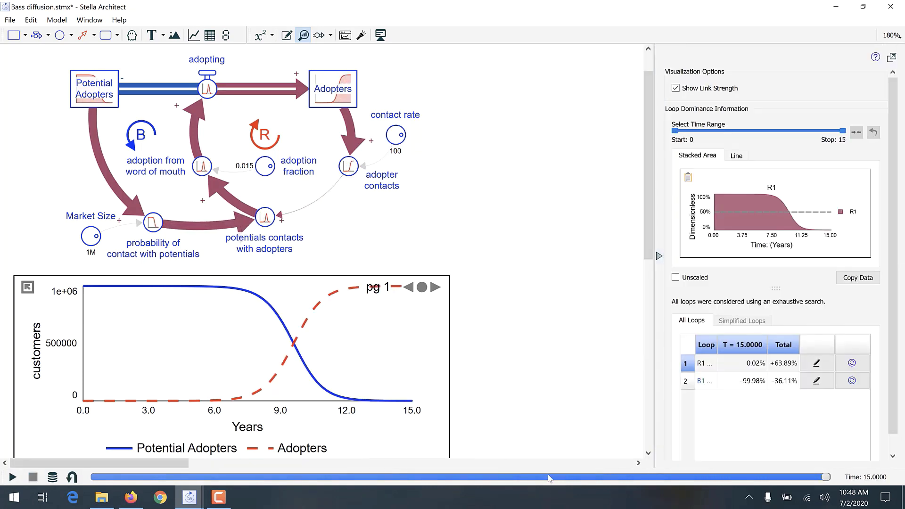
left_click_drag(826, 477, 469, 477)
Scrub the run between about 5.8 and 10 years with R1 and B1 charted, ending at 9.5625.
left_click_drag(409, 484, 642, 485)
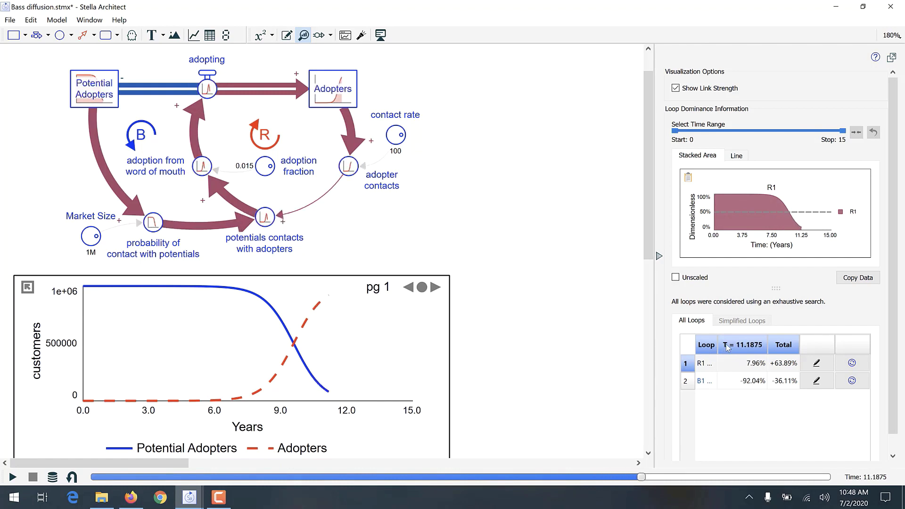
left_click(687, 381, "shift")
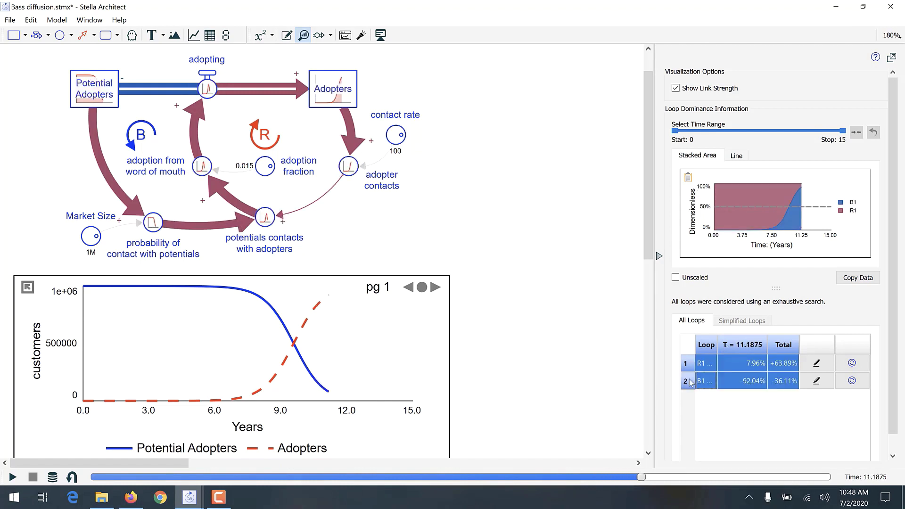
left_click_drag(642, 477, 845, 447)
left_click_drag(825, 477, 561, 477)
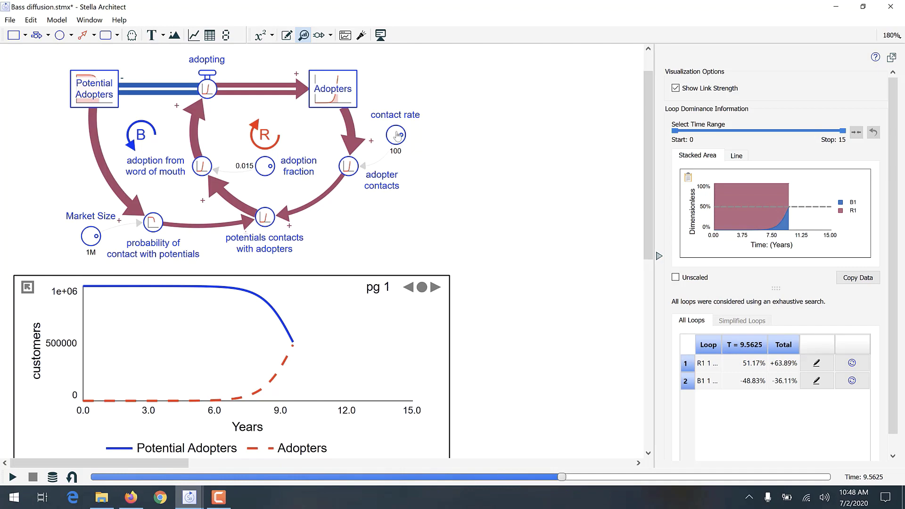
Switch to CLD View, maximise the Link Inclusion Threshold, and enable Show Link Strength.
left_click(331, 35)
left_click(337, 66)
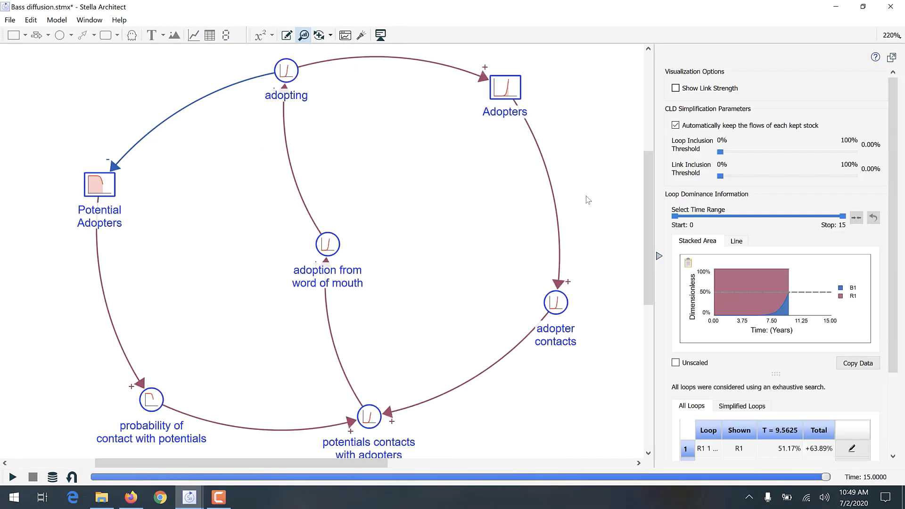
left_click_drag(748, 168, 877, 176)
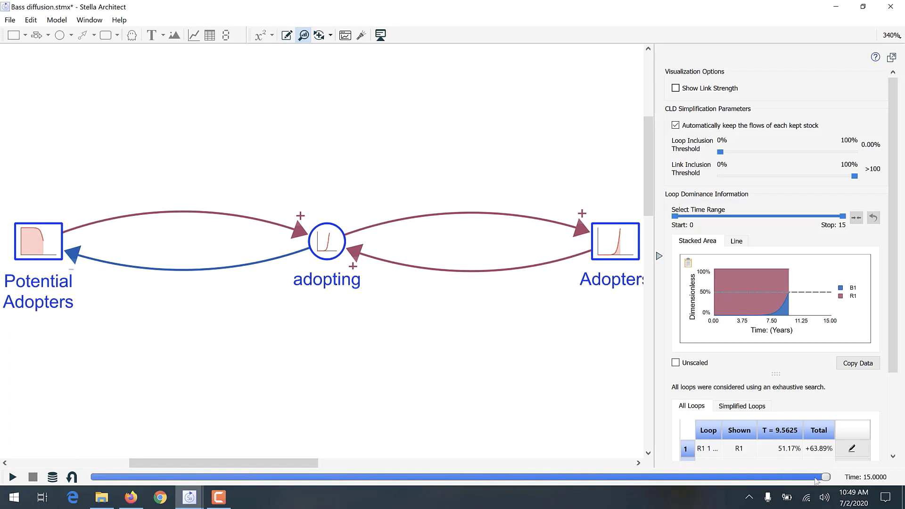
left_click(675, 88)
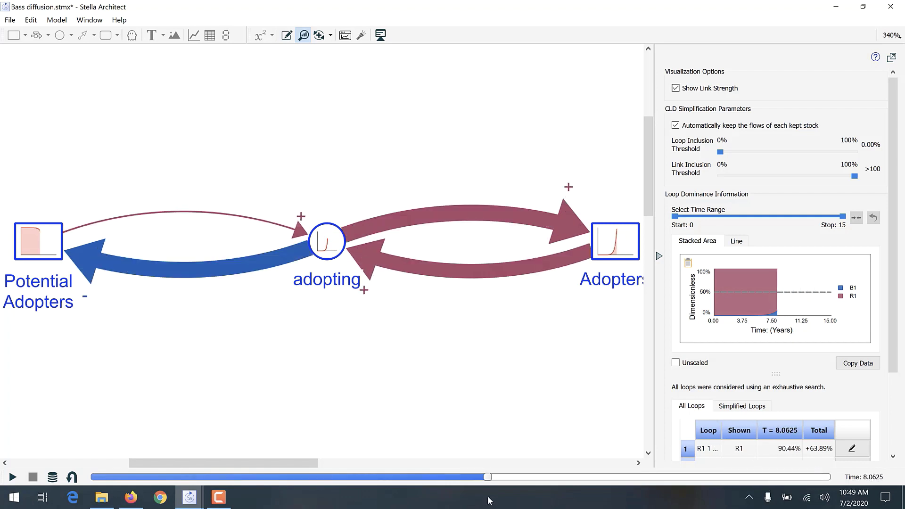